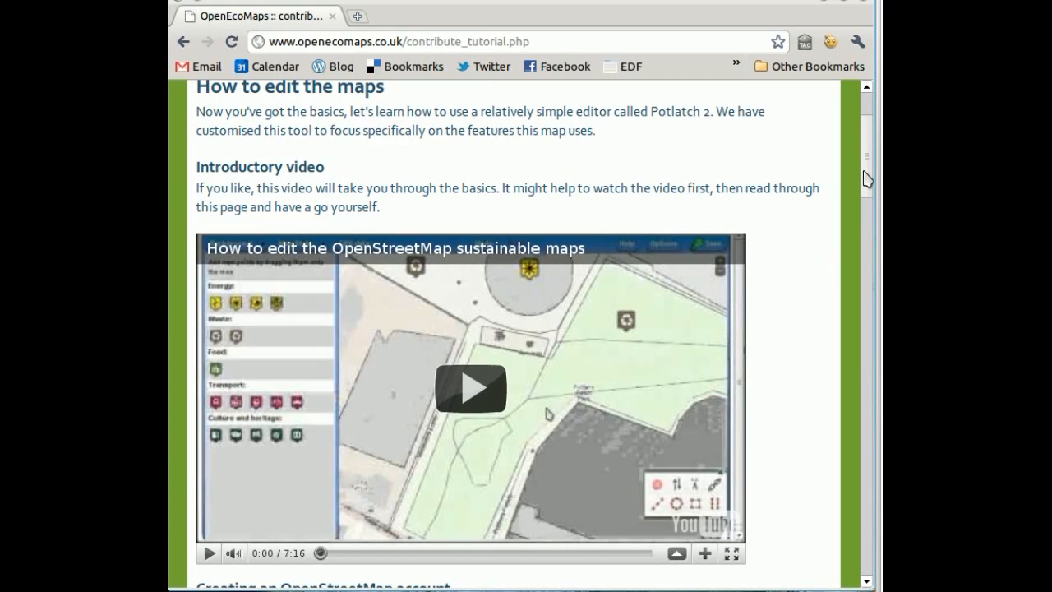
- Skim the map-editing tutorial, return to the contribution page and open the site's map view
left_click_drag(867, 179, 880, 403)
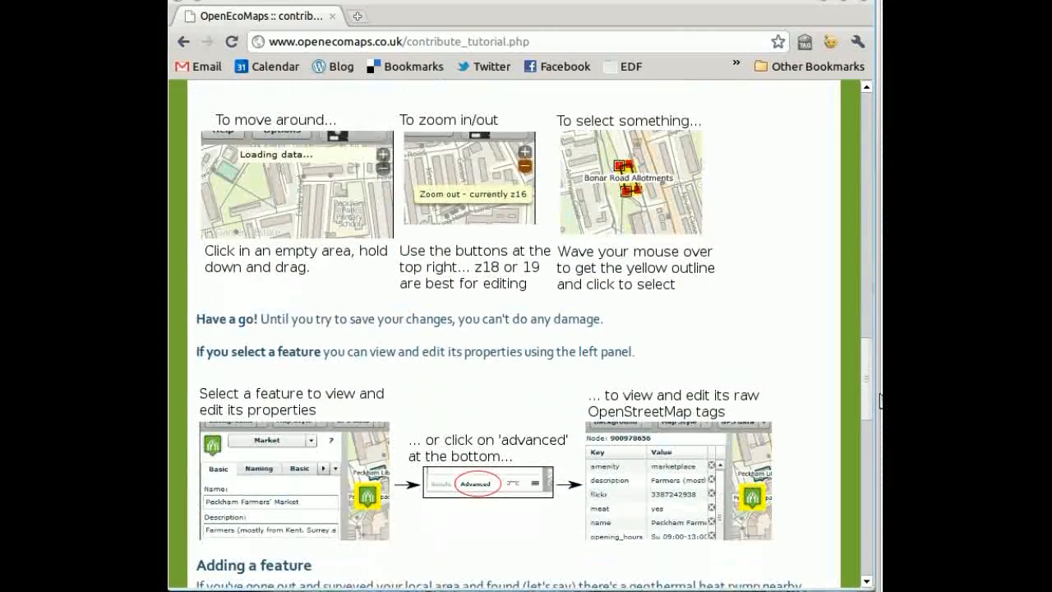
left_click(185, 41)
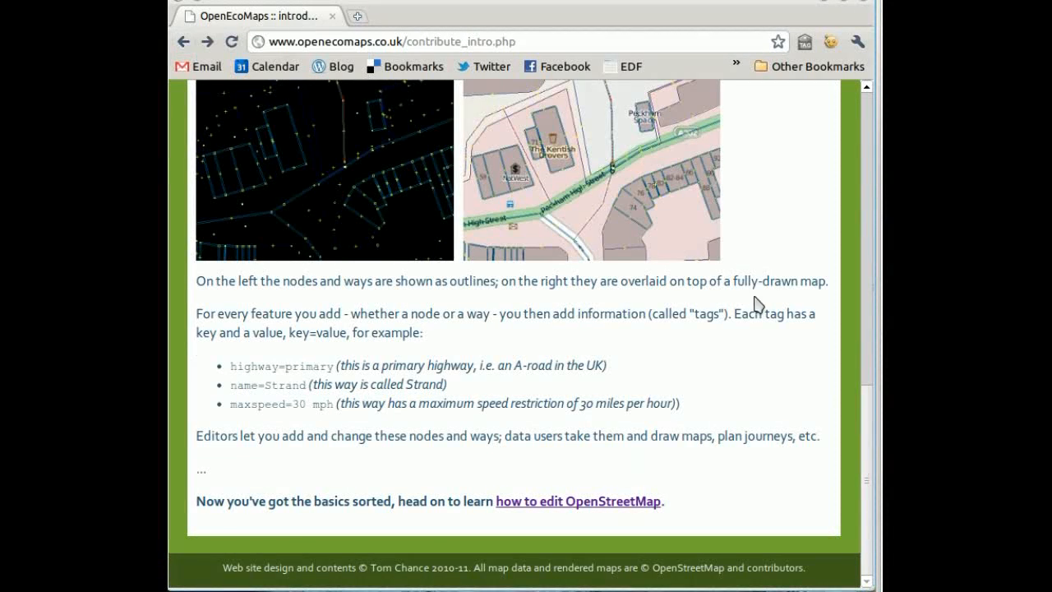
left_click(183, 41)
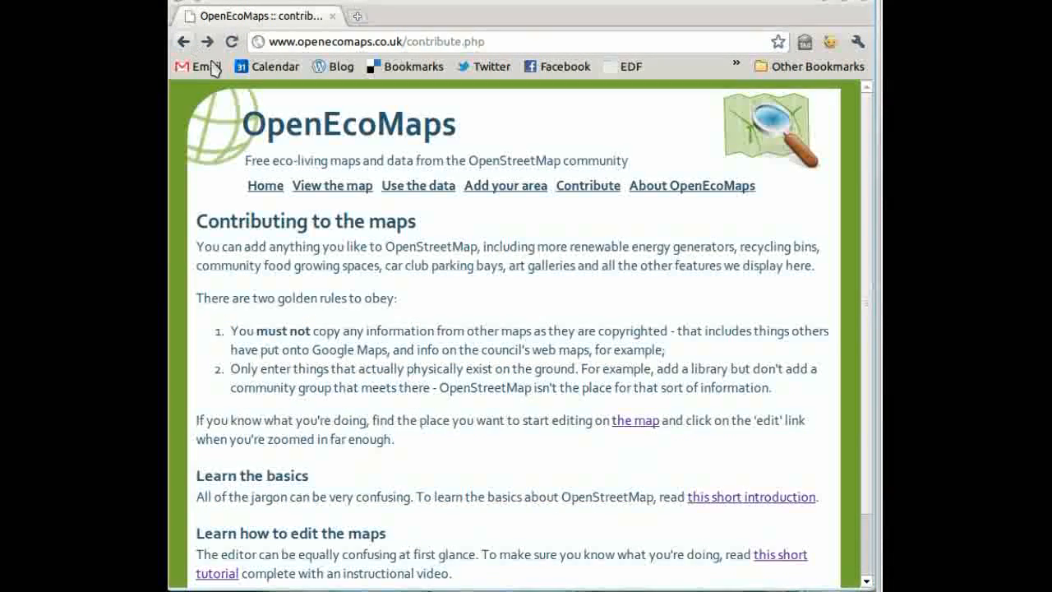
left_click(354, 189)
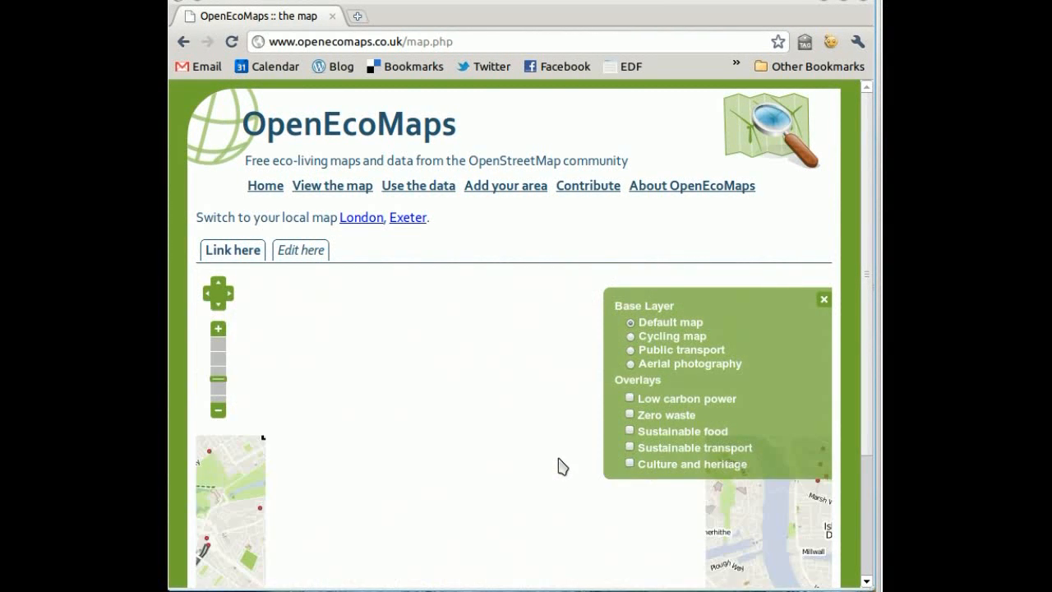
- Zoom the map in on City Hall and Potters Fields Park in London and open that area for editing
double_click(598, 506)
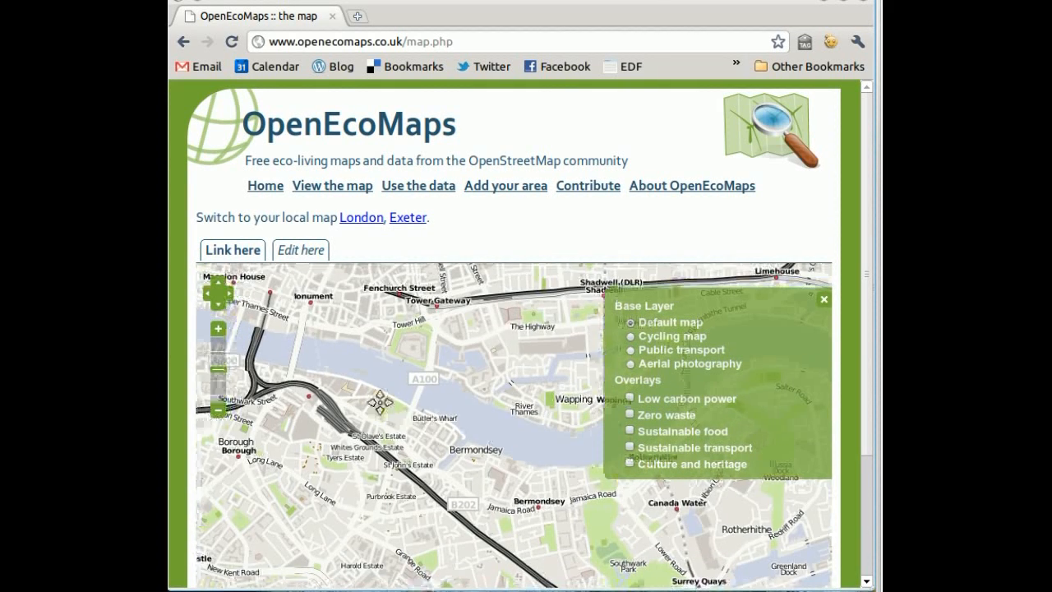
left_click_drag(380, 404, 433, 409)
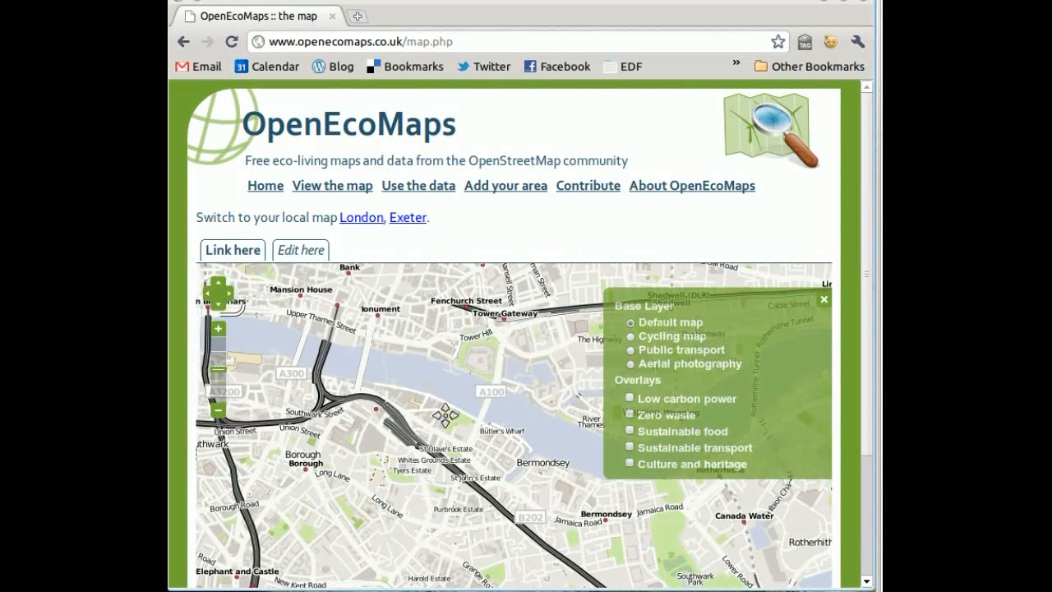
left_click(309, 257)
double_click(449, 426)
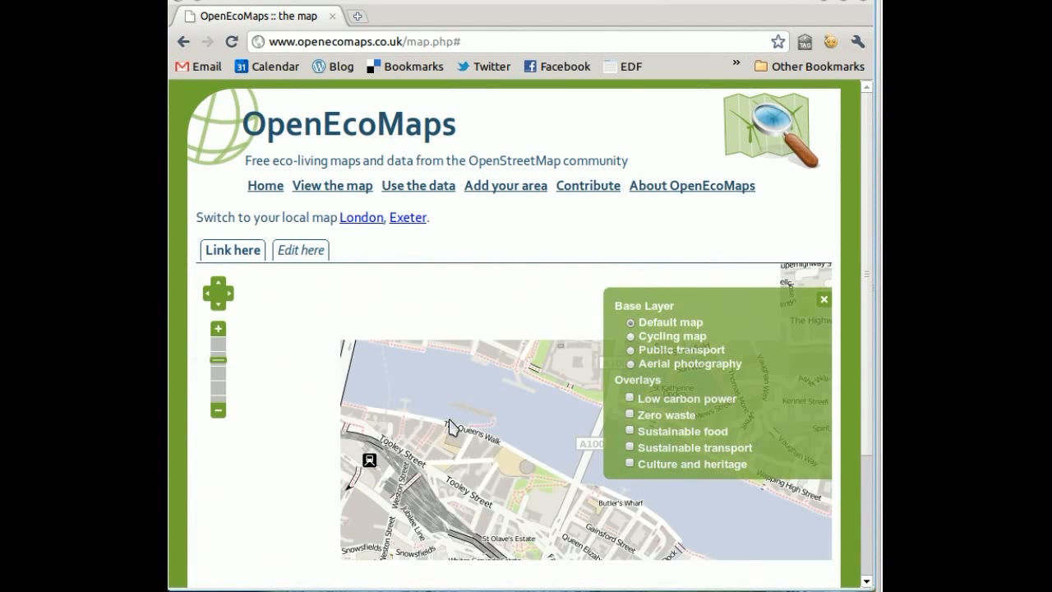
double_click(523, 477)
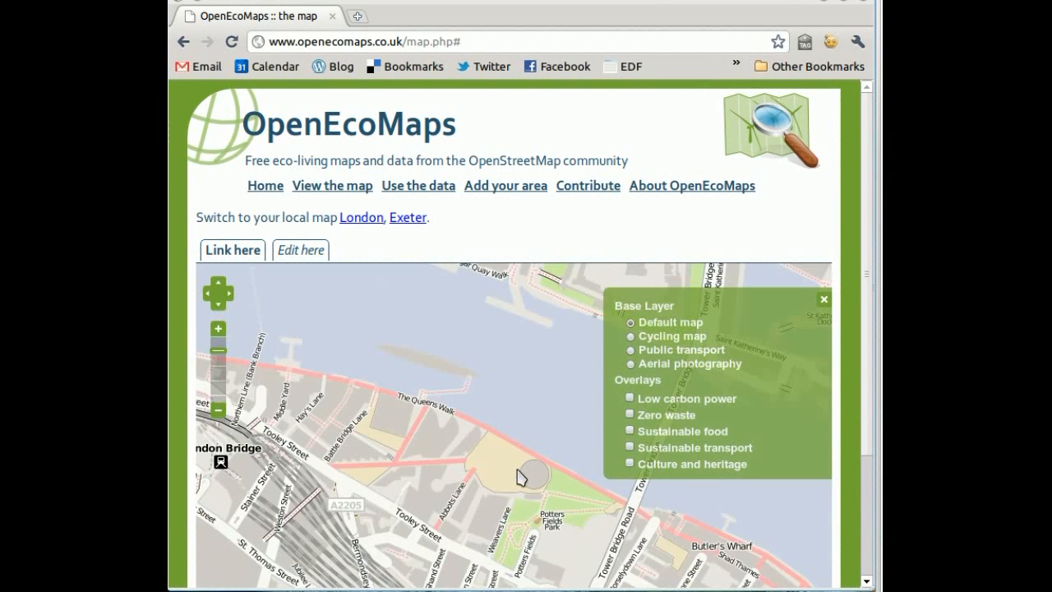
double_click(564, 489)
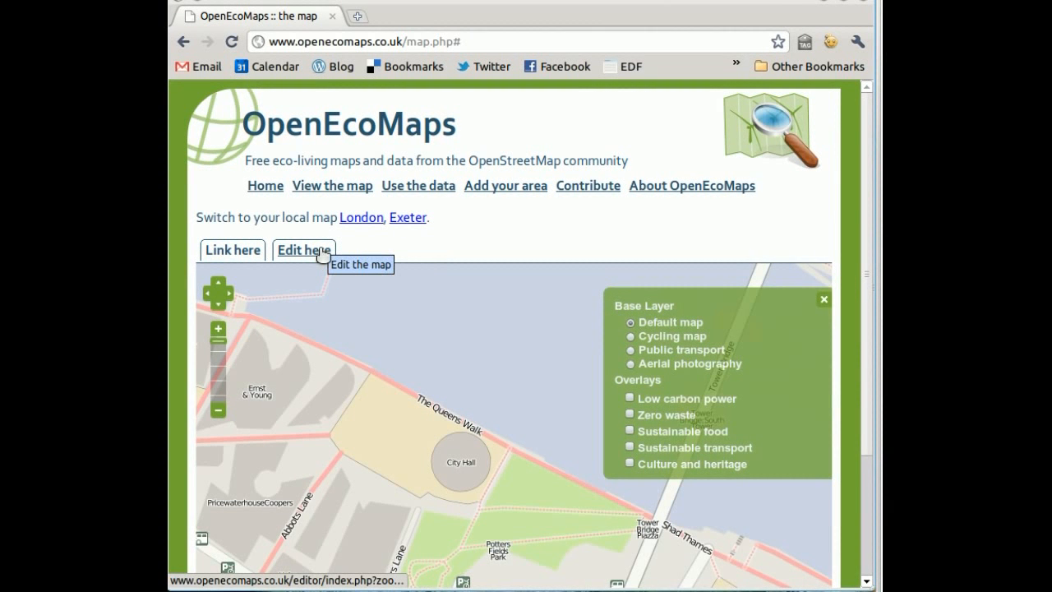
mouse_move(494, 470)
left_mouse_down()
mouse_move(500, 436)
mouse_move(488, 378)
mouse_move(425, 351)
left_mouse_up()
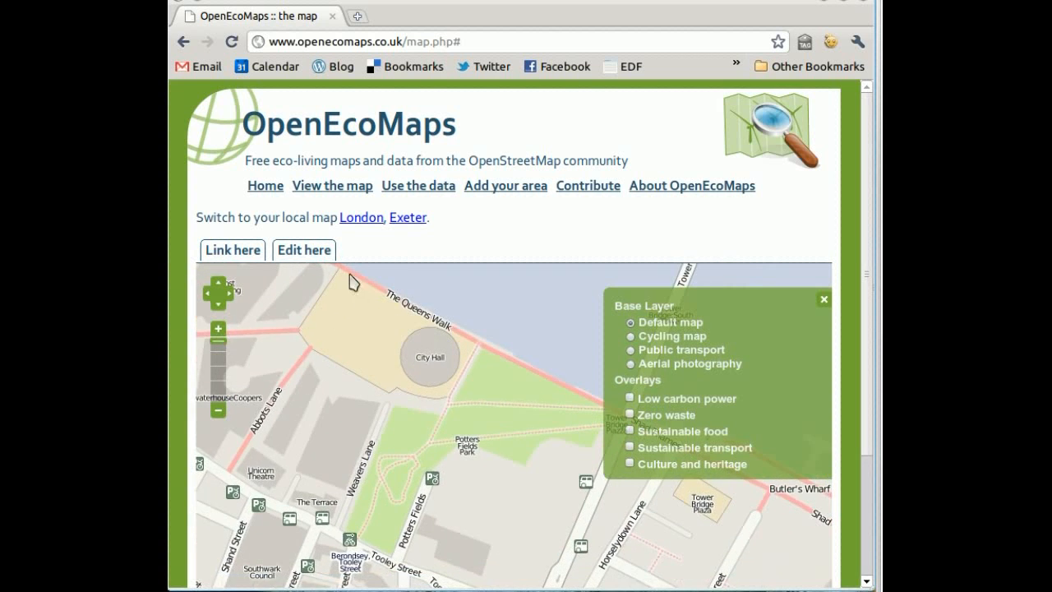
left_click(304, 251)
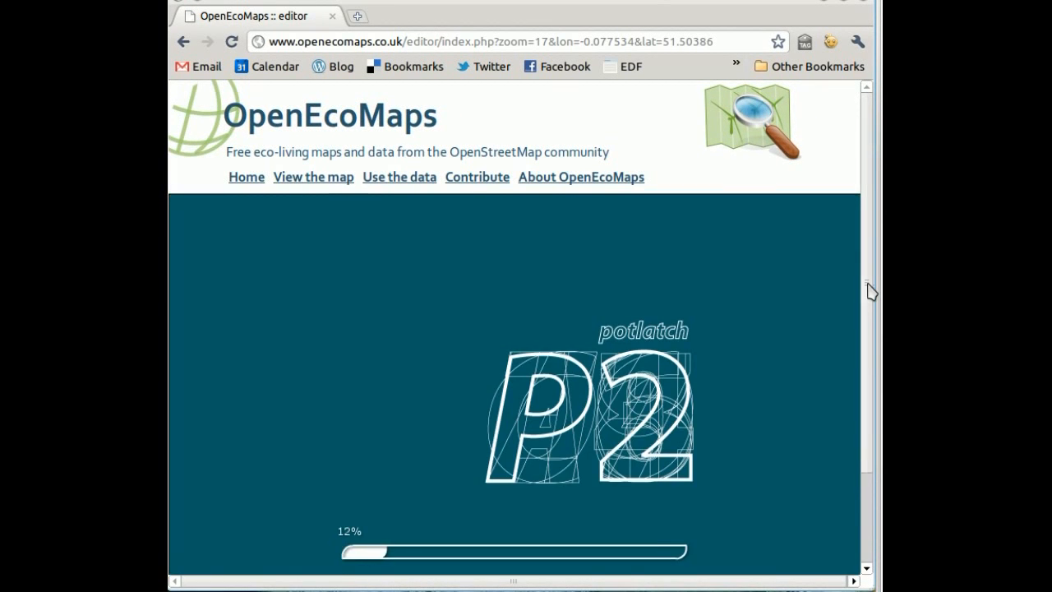
left_click_drag(872, 293, 869, 347)
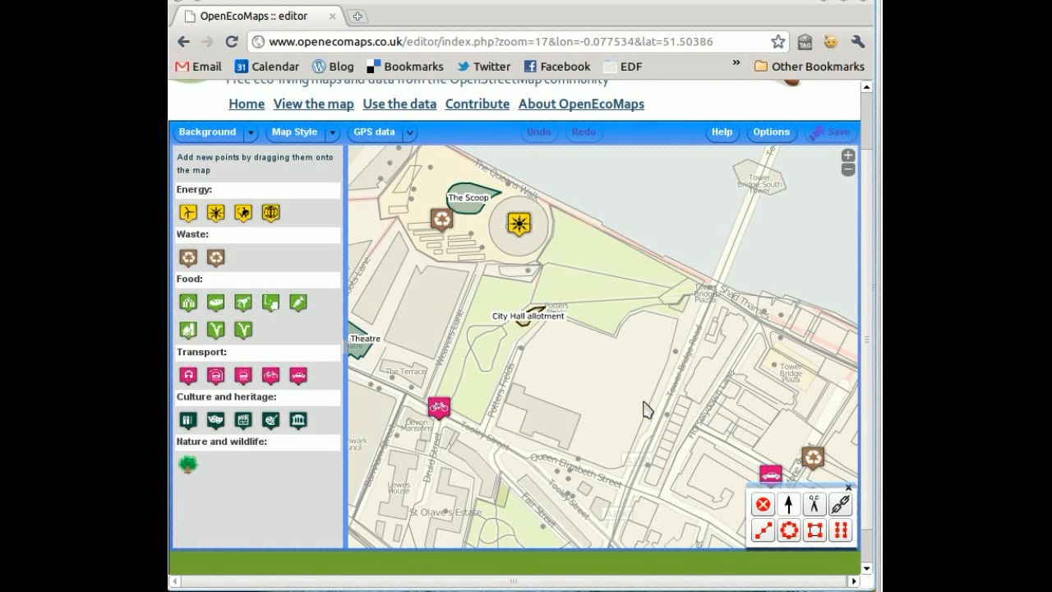
left_click(675, 352)
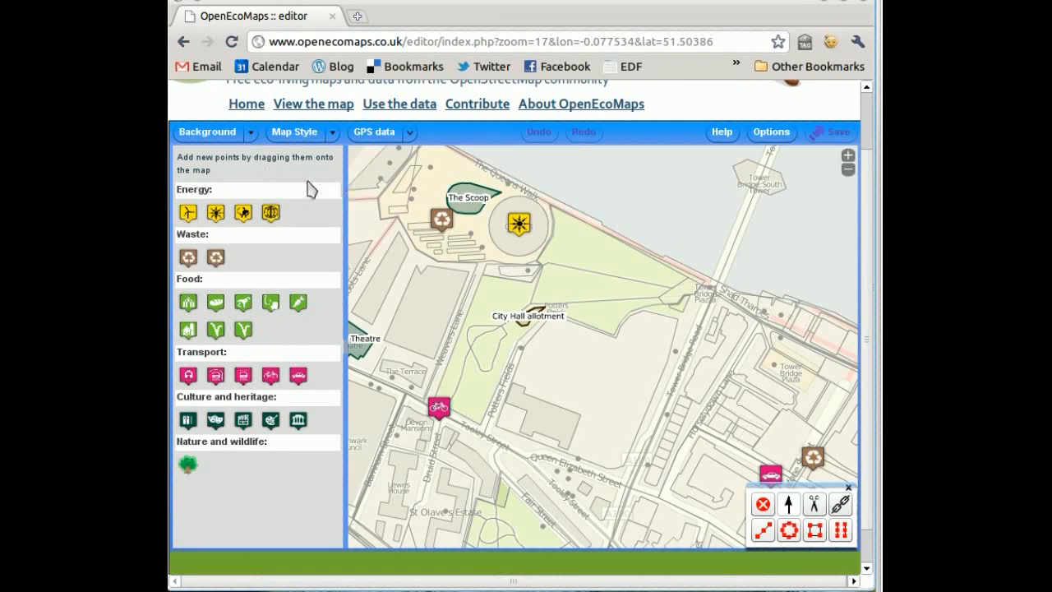
- Switch the editor's background to Bing aerial photography and back to OpenEcoMaps
left_click(254, 133)
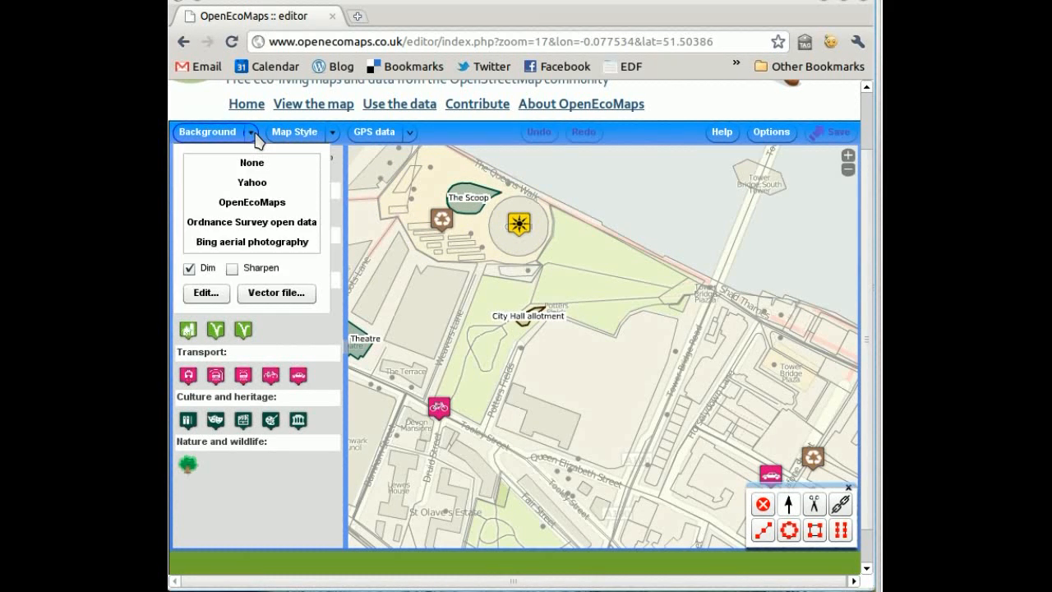
left_click(283, 242)
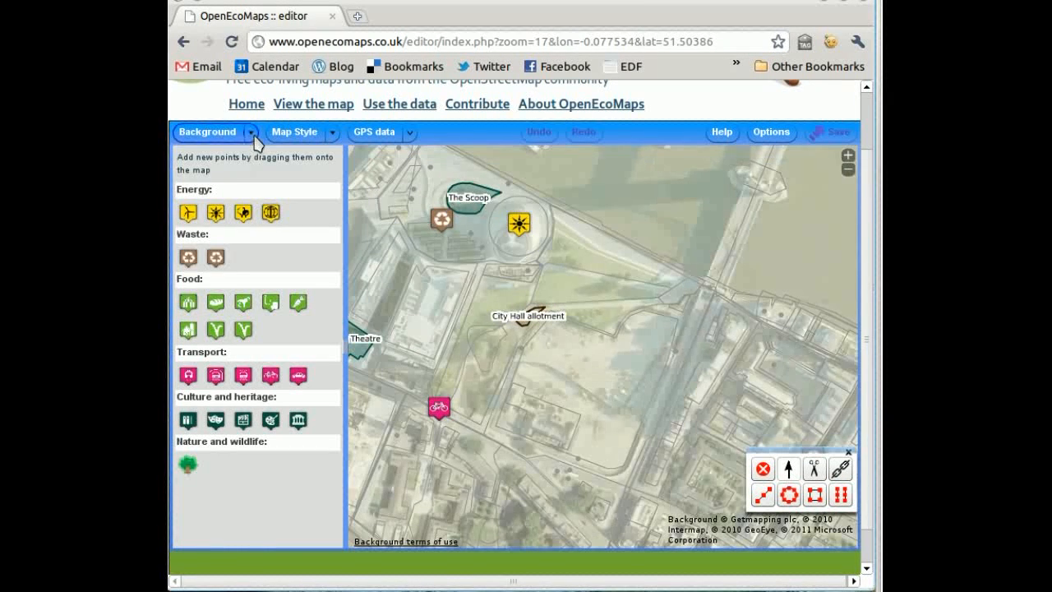
left_click(254, 135)
left_click(263, 205)
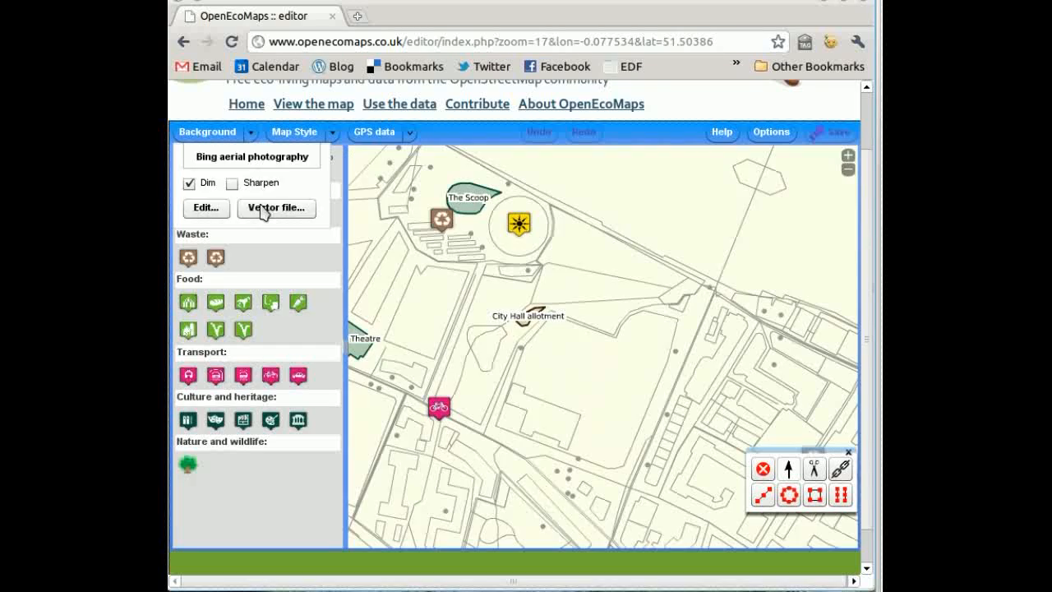
- Try the OpenStreetMap default map style and return to the OpenEcoMaps style
left_click(333, 136)
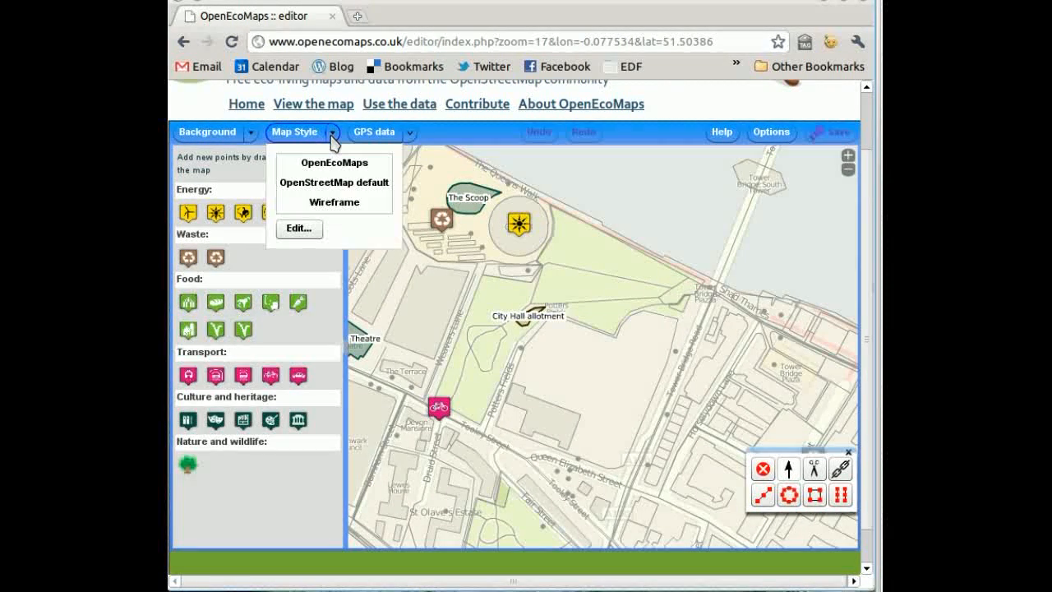
left_click(345, 182)
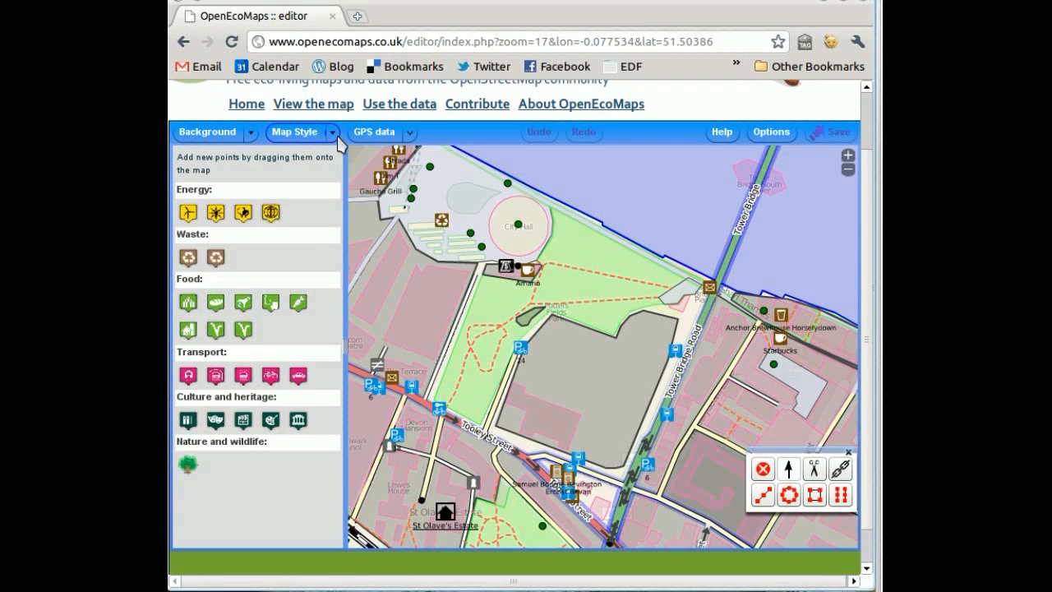
left_click(337, 136)
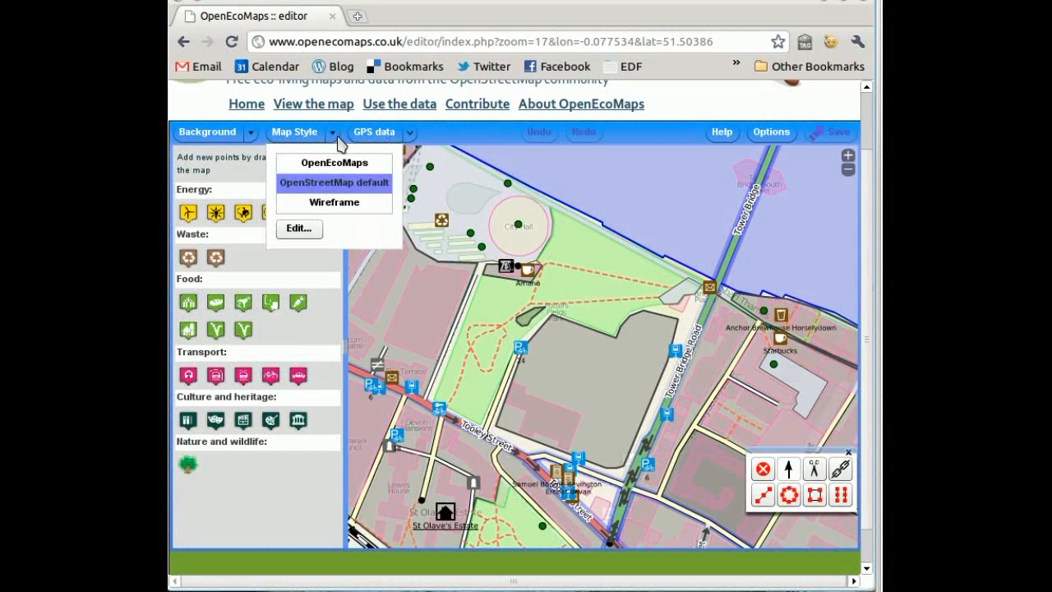
left_click(339, 162)
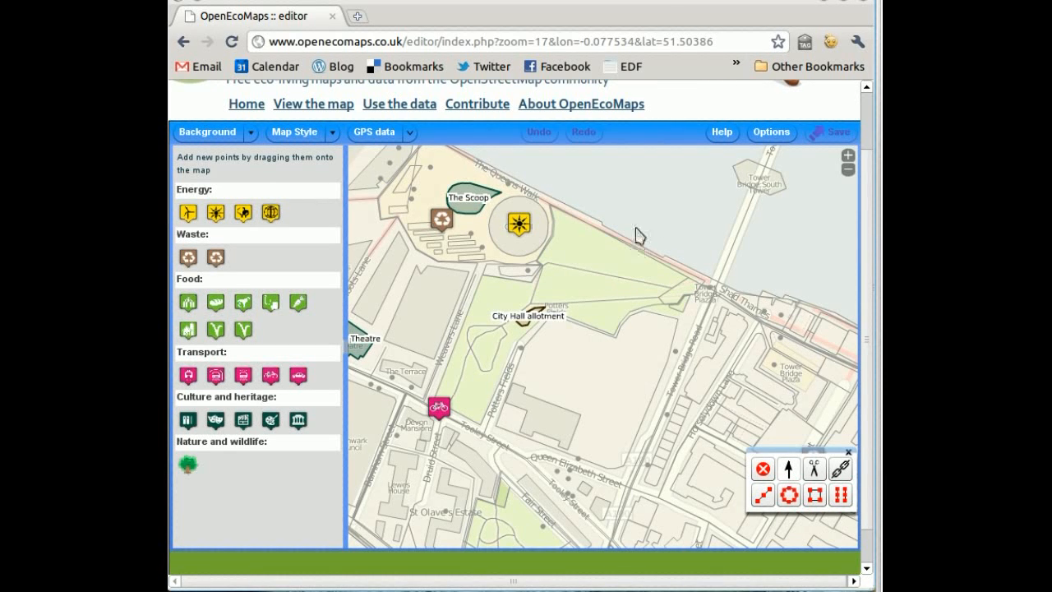
- Add a recycling bin in the green area of Potters Fields Park just east of City Hall and adjust its position slightly
mouse_move(675, 202)
left_mouse_down()
mouse_move(644, 372)
mouse_move(688, 219)
left_mouse_up()
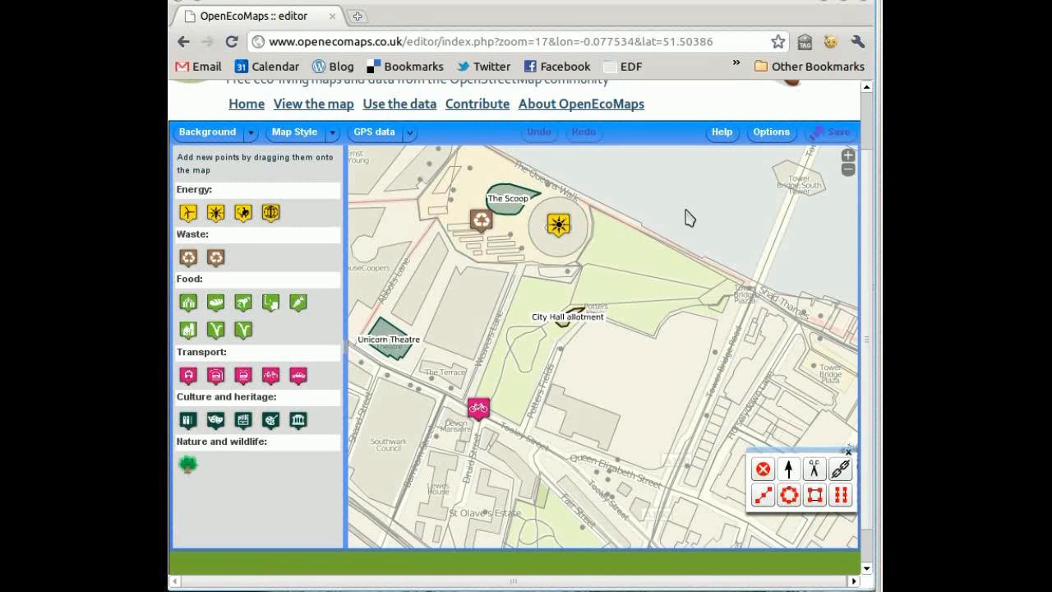
left_click(848, 169)
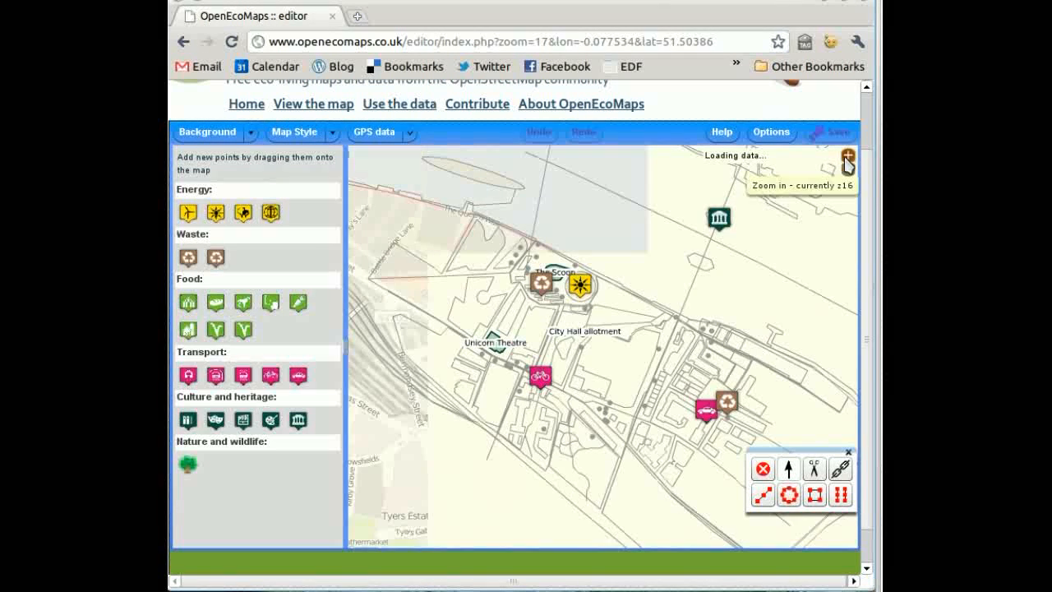
left_click(847, 157)
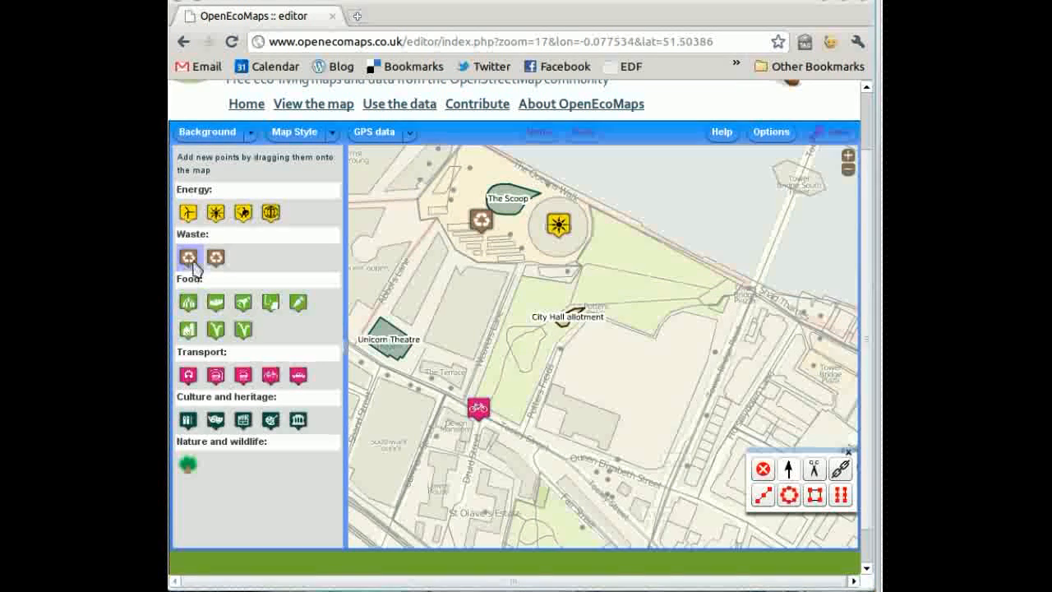
left_click_drag(191, 261, 631, 253)
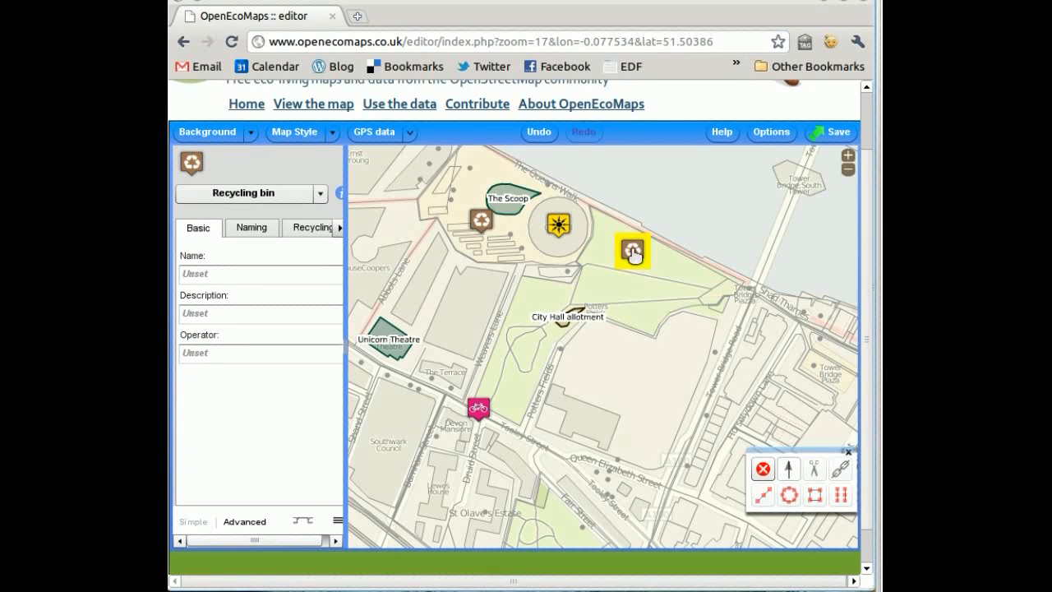
mouse_move(618, 257)
left_mouse_down()
mouse_move(588, 245)
mouse_move(633, 258)
left_mouse_up()
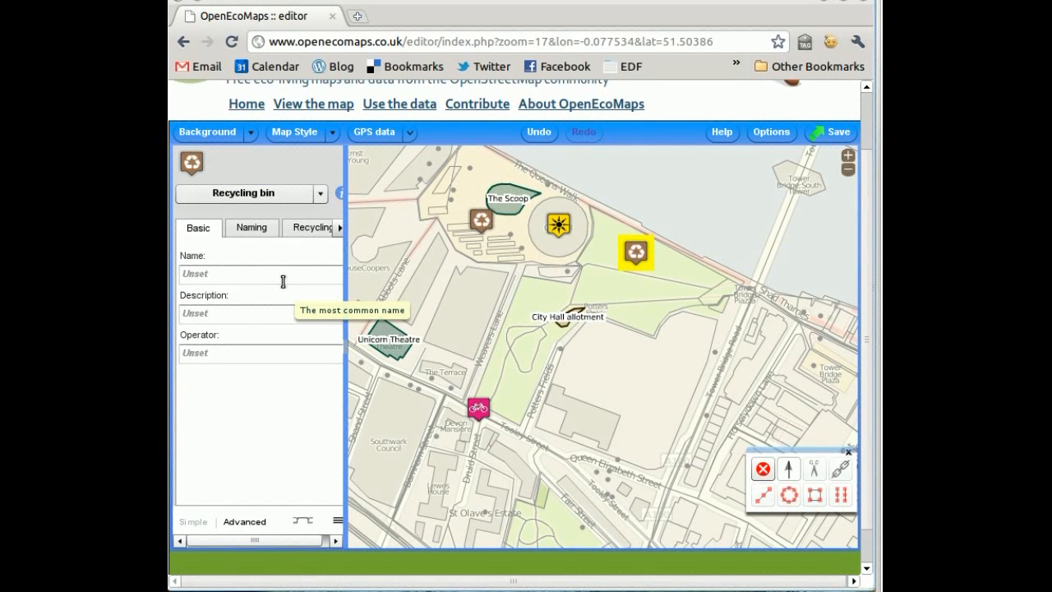
- Set the new recycling bin's operator to "London Borough of Southwark"
left_click(295, 353)
type("London Borough")
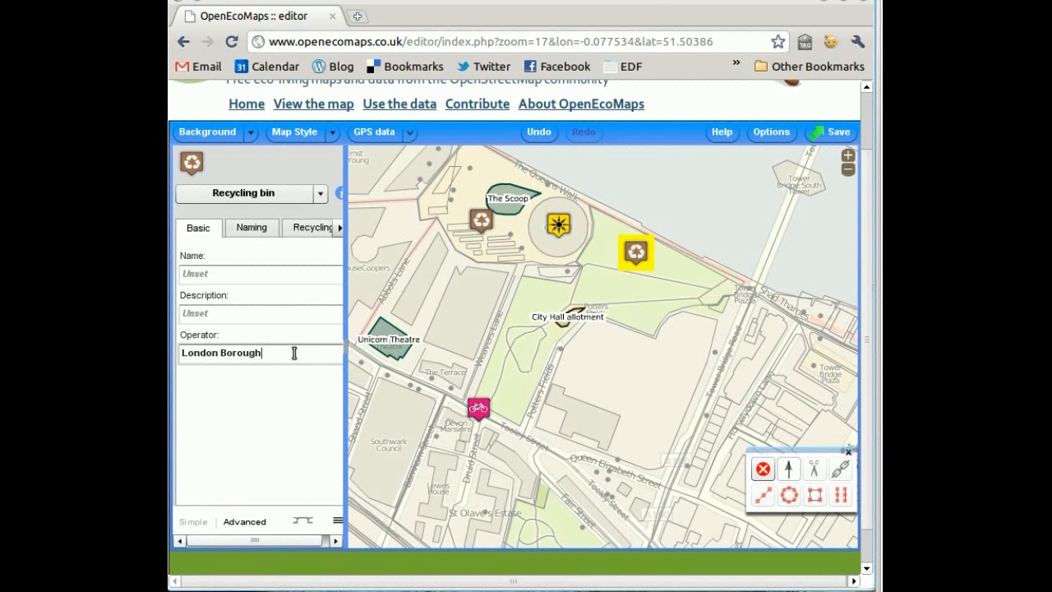
type(" of Southwark")
- Mark the new recycling bin as accepting cardboard and paper, and recheck its basic details
left_click(306, 230)
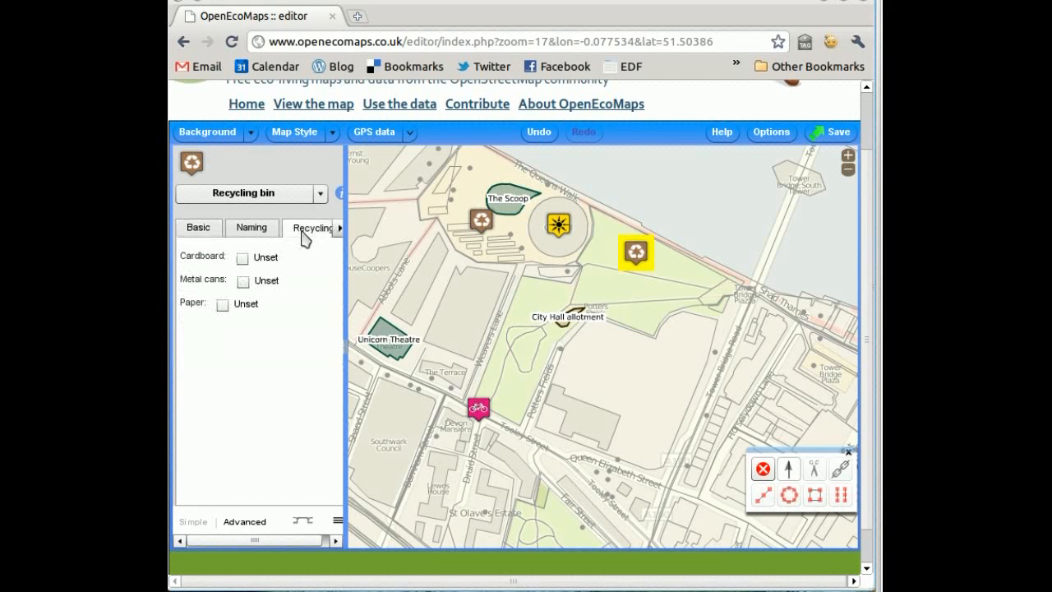
left_click(242, 259)
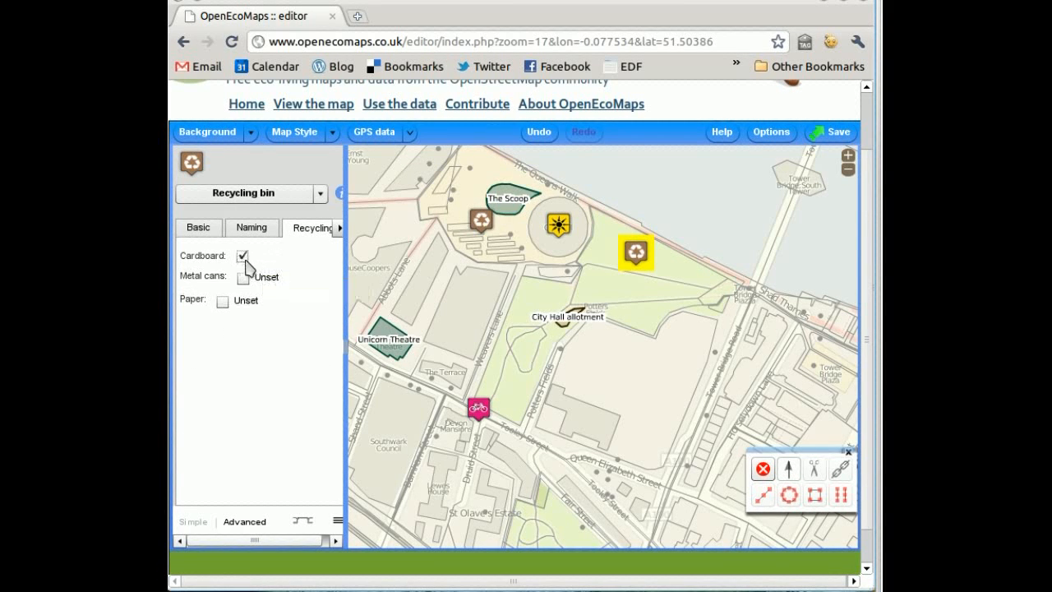
left_click(223, 302)
left_click(608, 294)
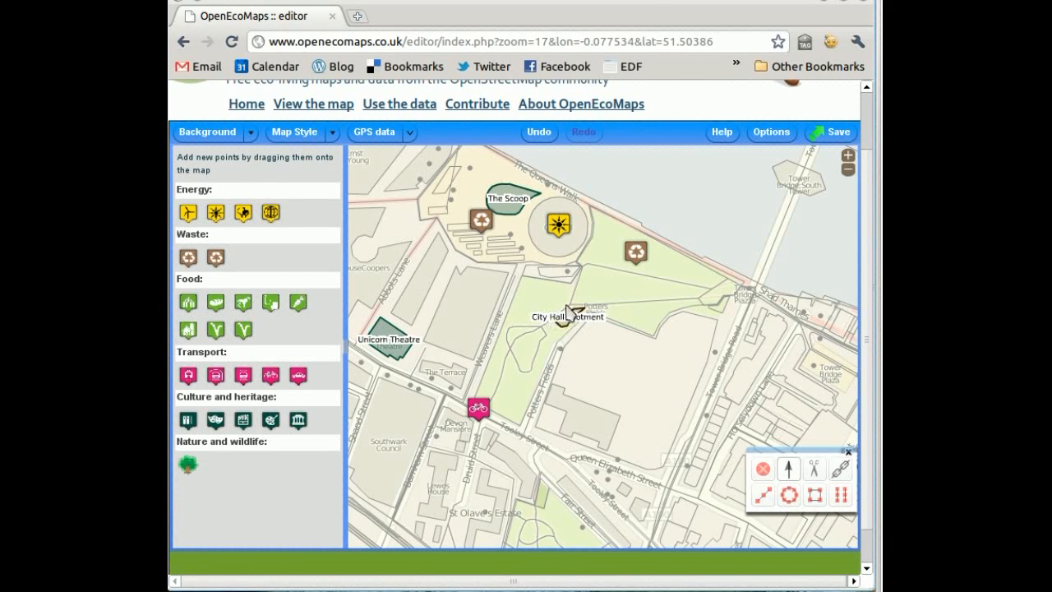
left_click(635, 253)
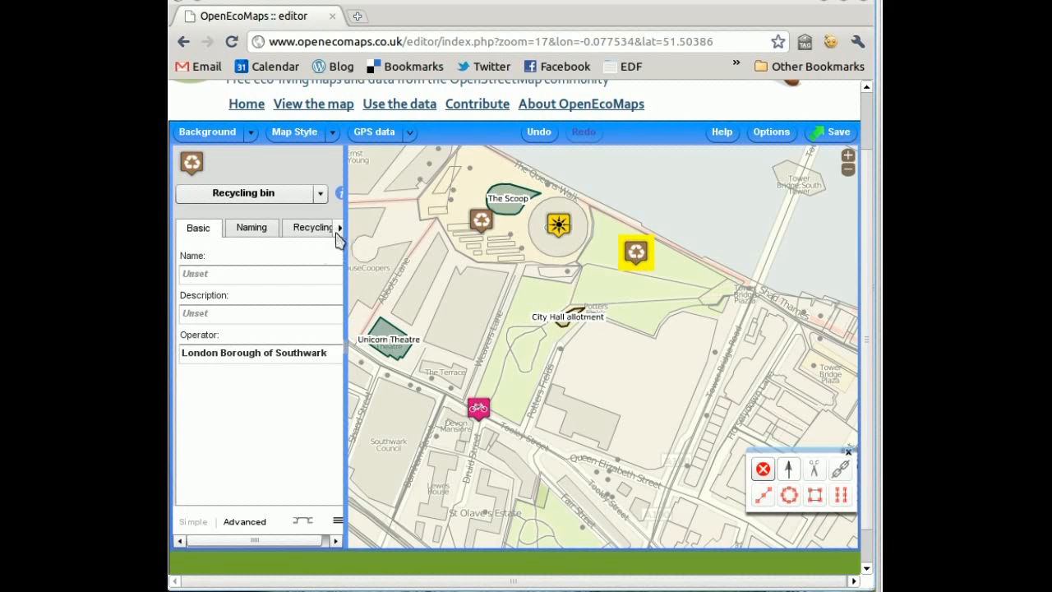
left_click(615, 300)
- Start saving the map changes with the comment "New recycling bin in Potters Field."
left_click(830, 133)
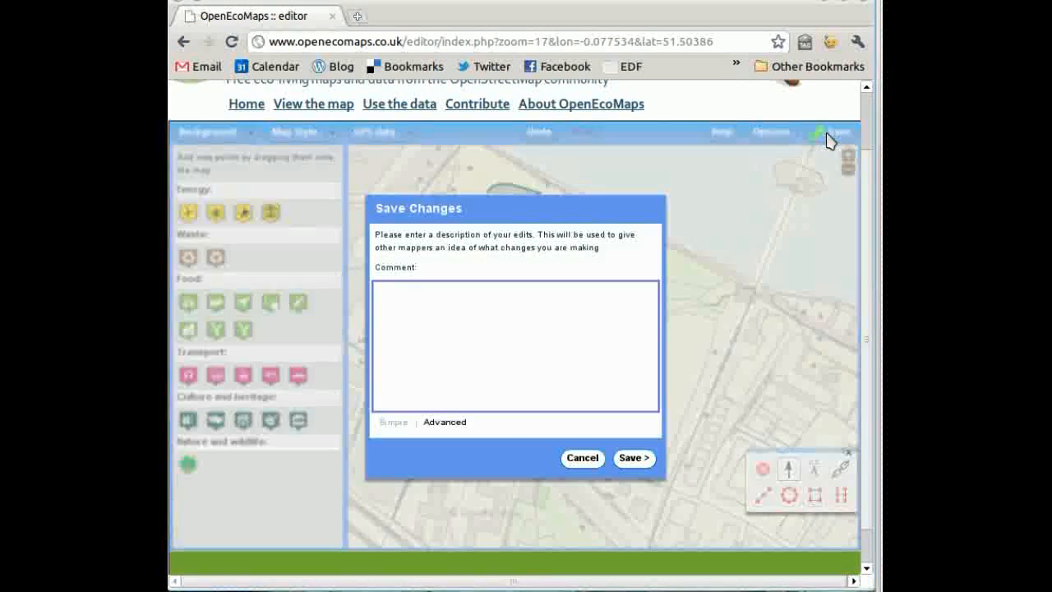
type("New recycling")
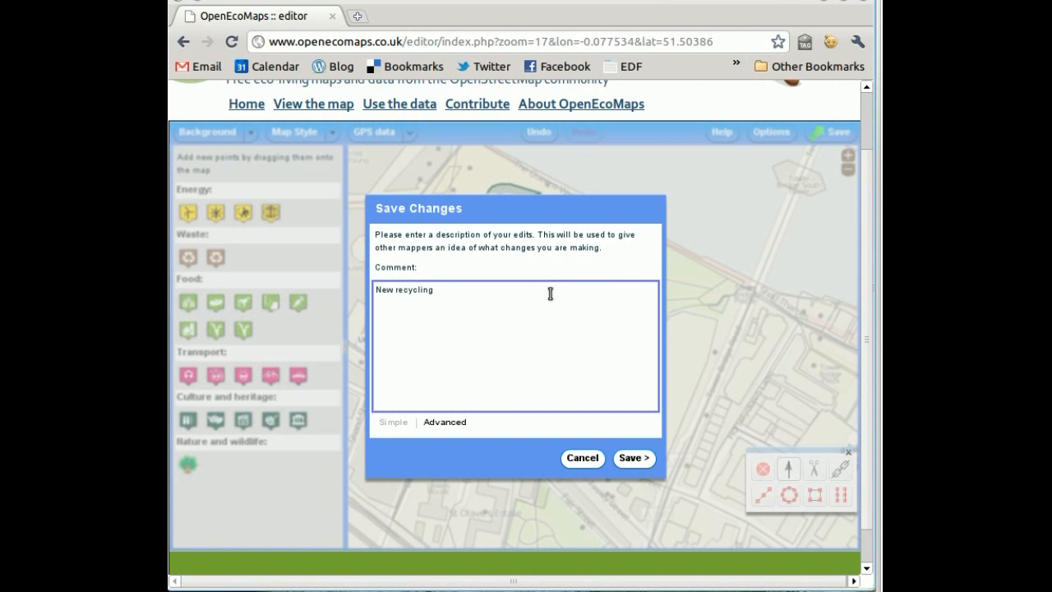
type(" bin in Potters Field.")
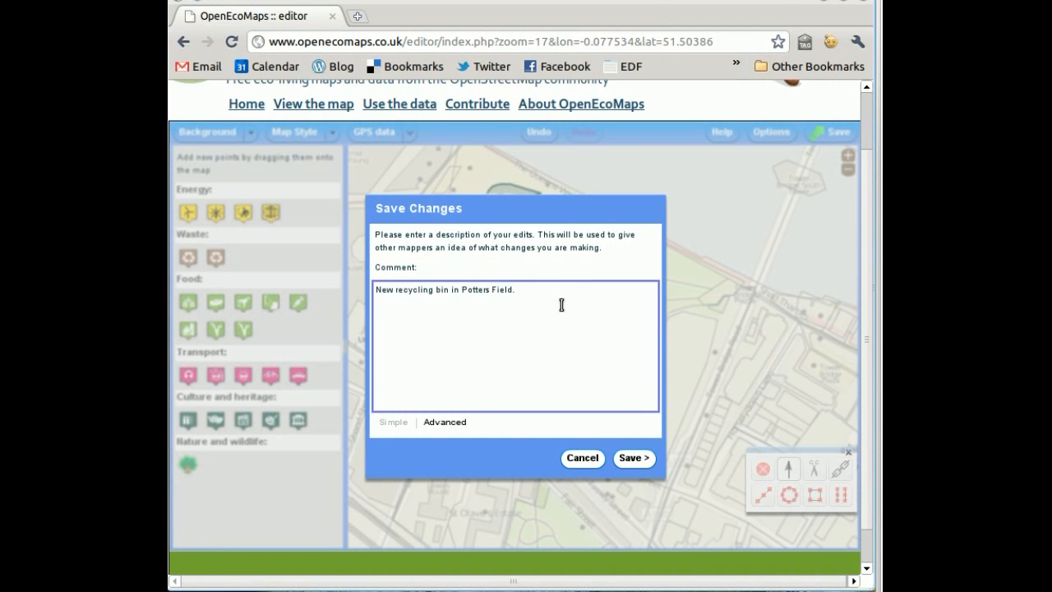